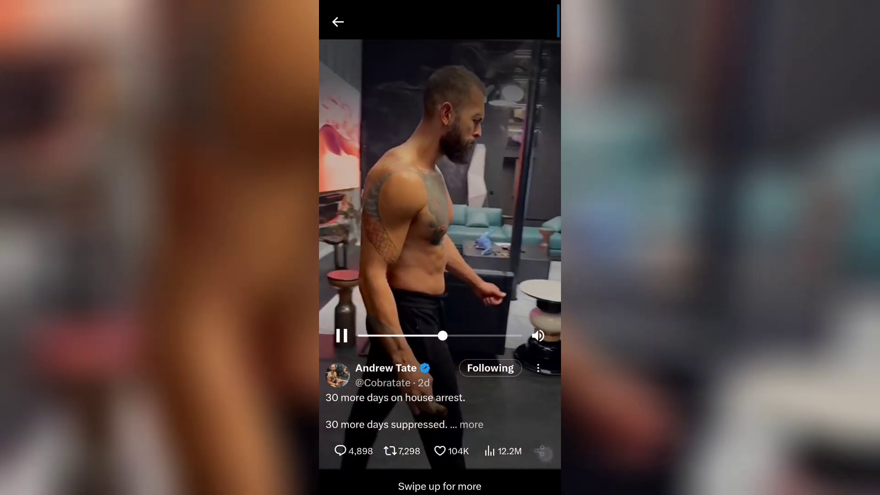
# Copy the house-arrest video tweet's link from its Share Tweet sheet
pyautogui.click(540, 450)
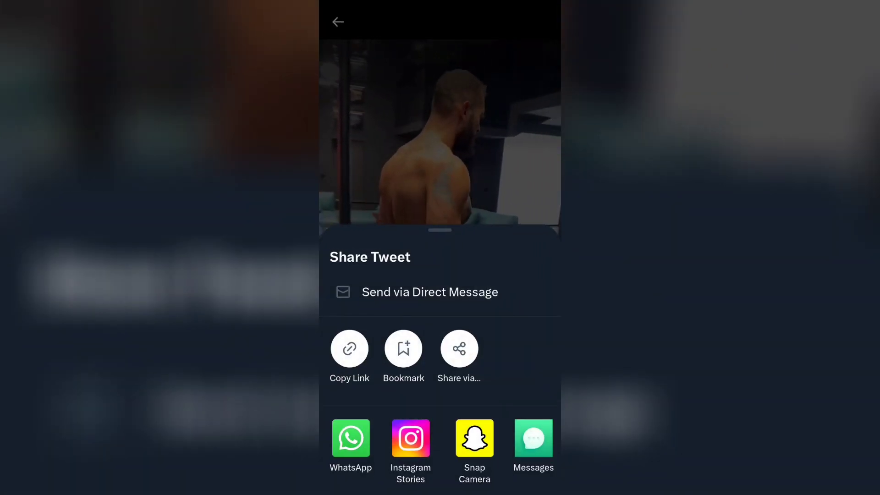
pyautogui.click(348, 351)
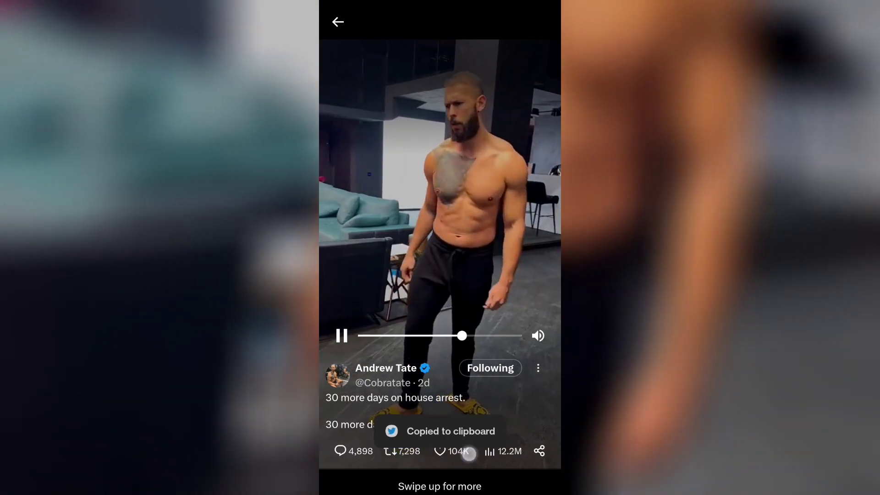
# Install the 2023 Video Downloader for Twitter app from Google Play Store
pyautogui.moveTo(440, 489); pyautogui.dragTo(440, 344)
pyautogui.moveTo(358, 275); pyautogui.dragTo(536, 276)
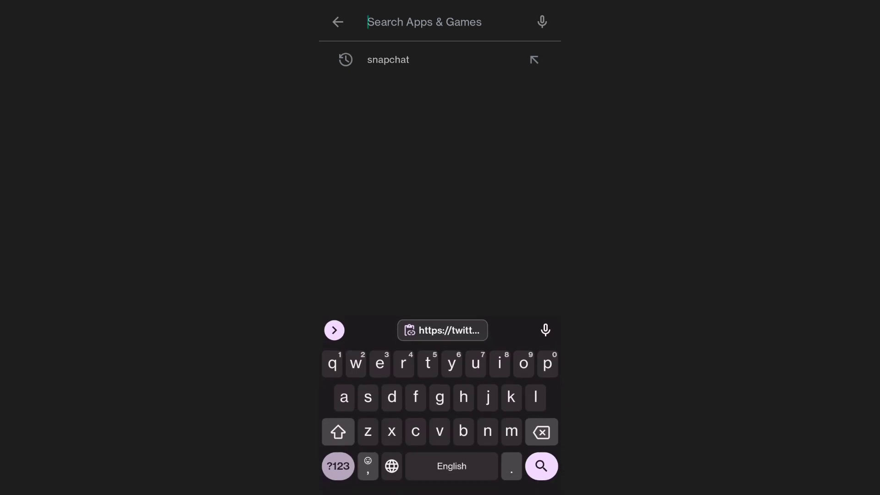
pyautogui.write('twitter video downloader')
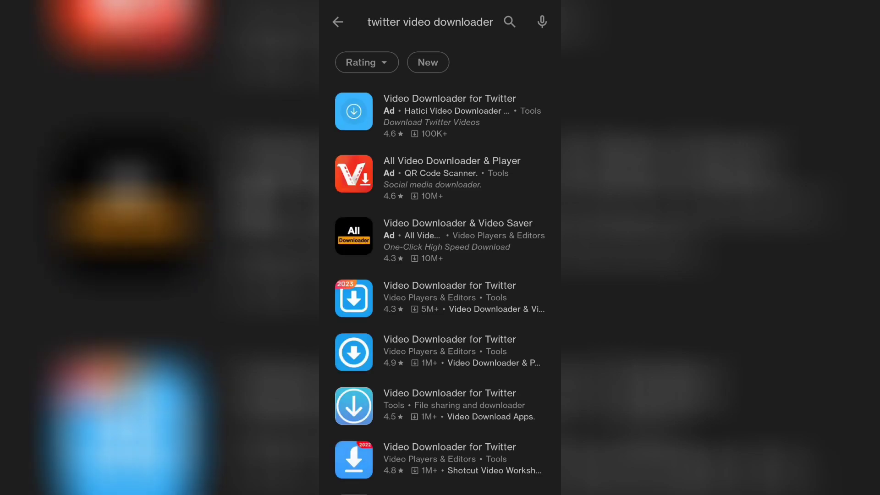
pyautogui.scroll(-2, 514, 403)
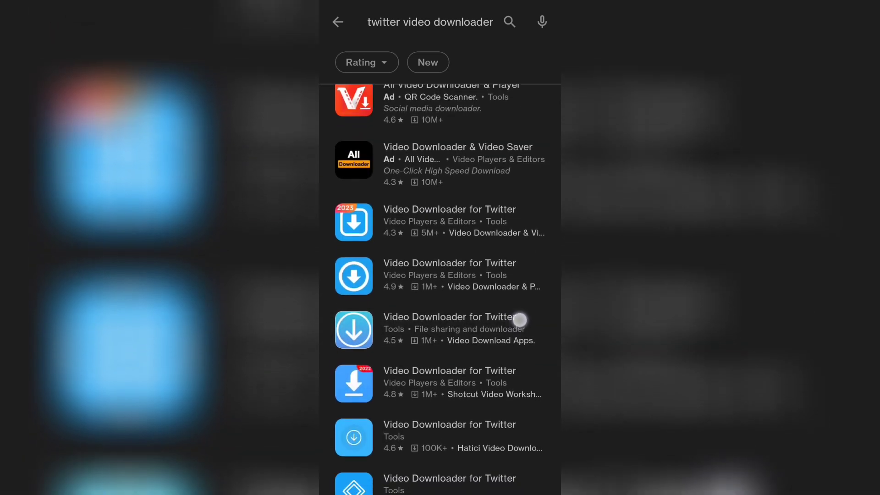
pyautogui.click(393, 205)
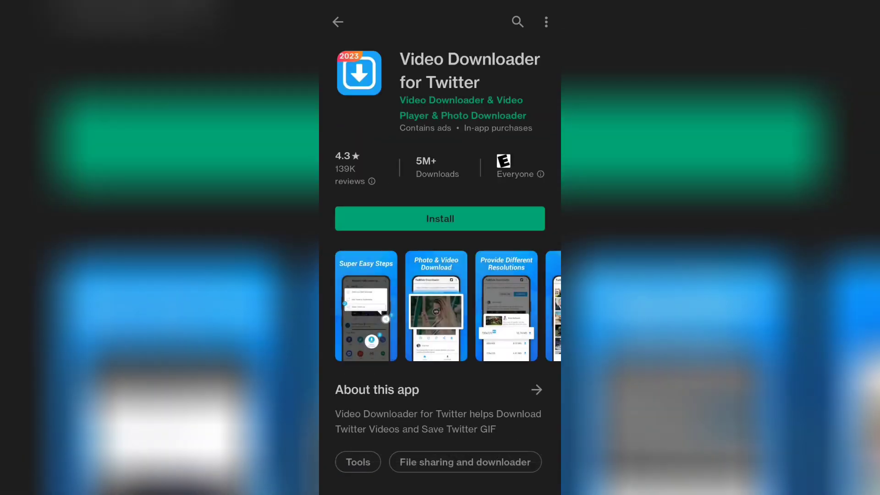
pyautogui.click(399, 217)
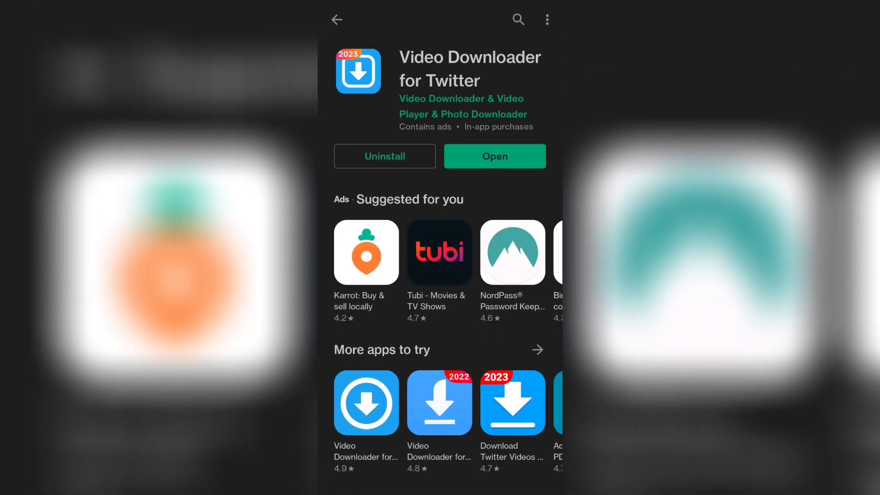
# Launch TwiMate Downloader, allow media access, and download the video from the pasted tweet link
pyautogui.click(495, 156)
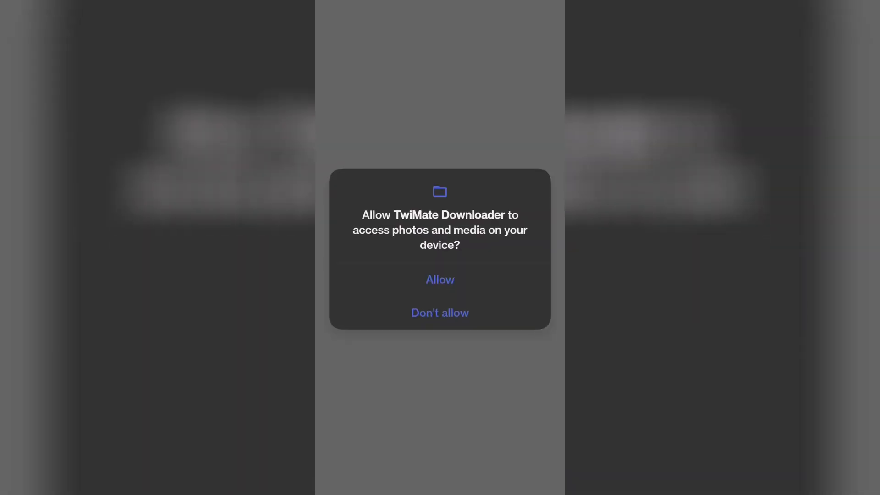
pyautogui.click(494, 276)
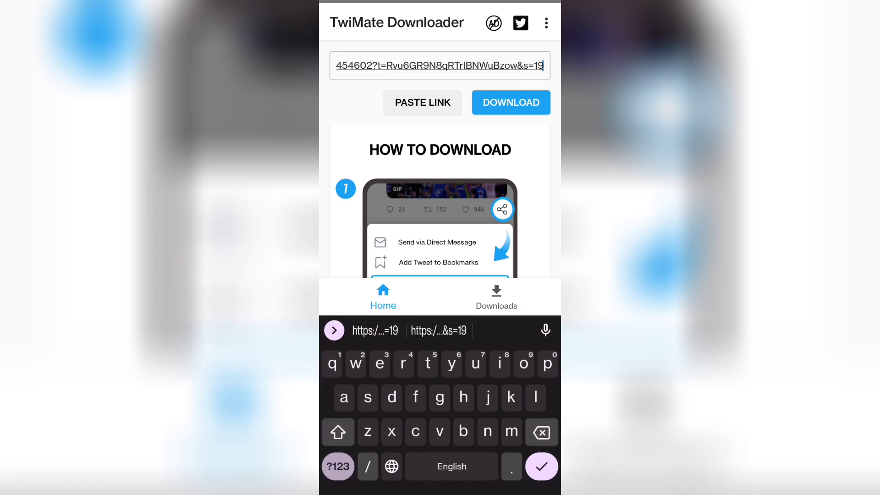
pyautogui.click(493, 109)
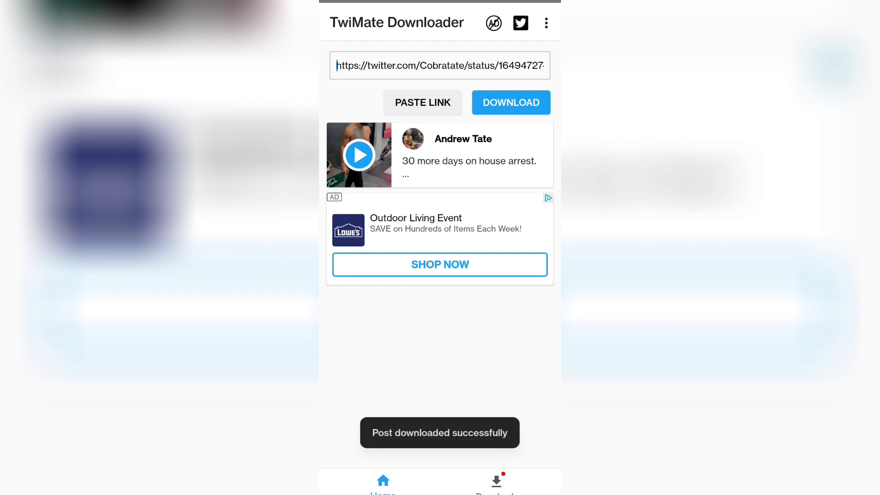
# Play the newly downloaded video from the All album in Photos
pyautogui.moveTo(440, 489); pyautogui.dragTo(440, 310)
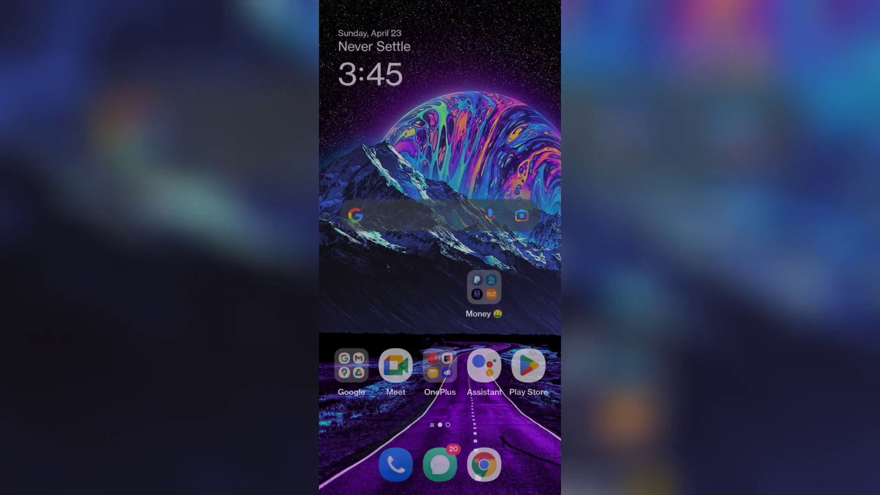
pyautogui.moveTo(522, 276); pyautogui.dragTo(358, 275)
pyautogui.click(530, 215)
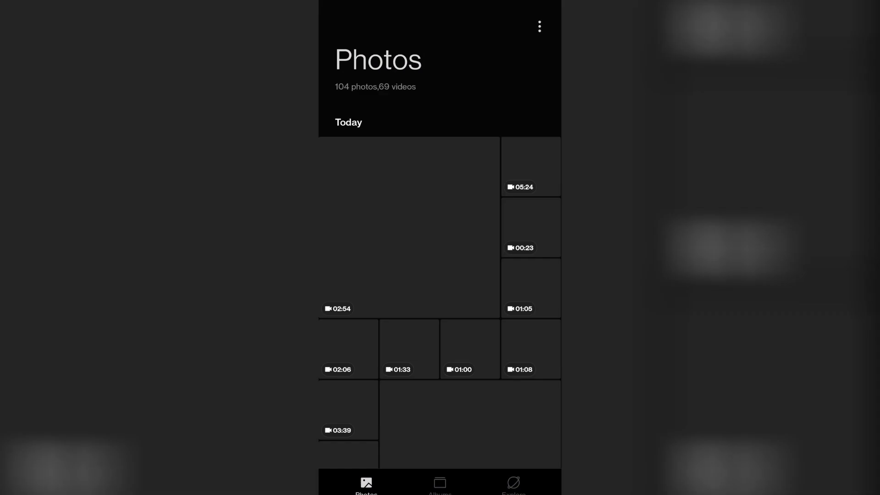
pyautogui.click(440, 485)
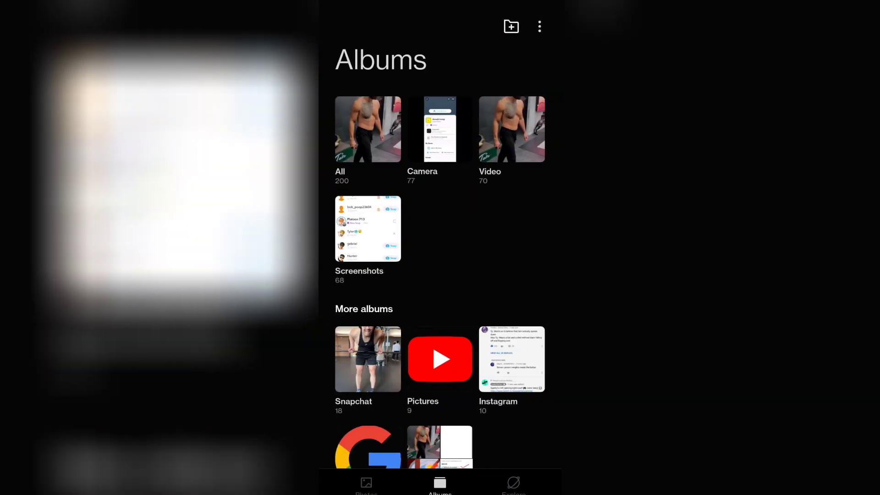
pyautogui.click(368, 129)
pyautogui.click(347, 77)
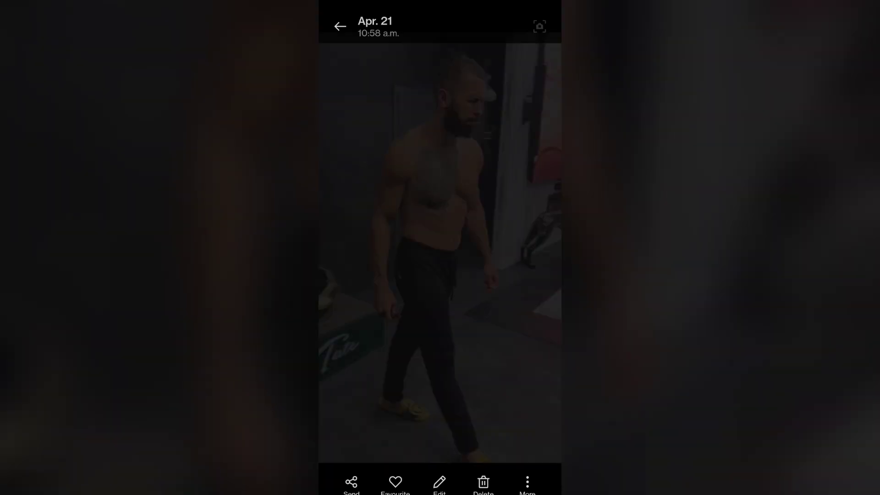